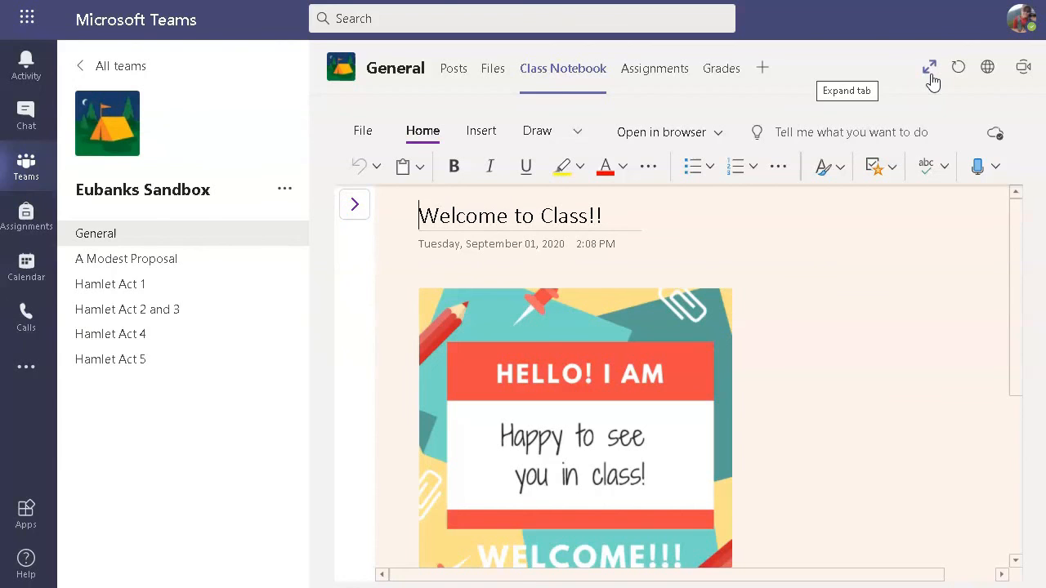
Expand the Class Notebook tab to full size and show the notebook's section and page navigation.
click(930, 72)
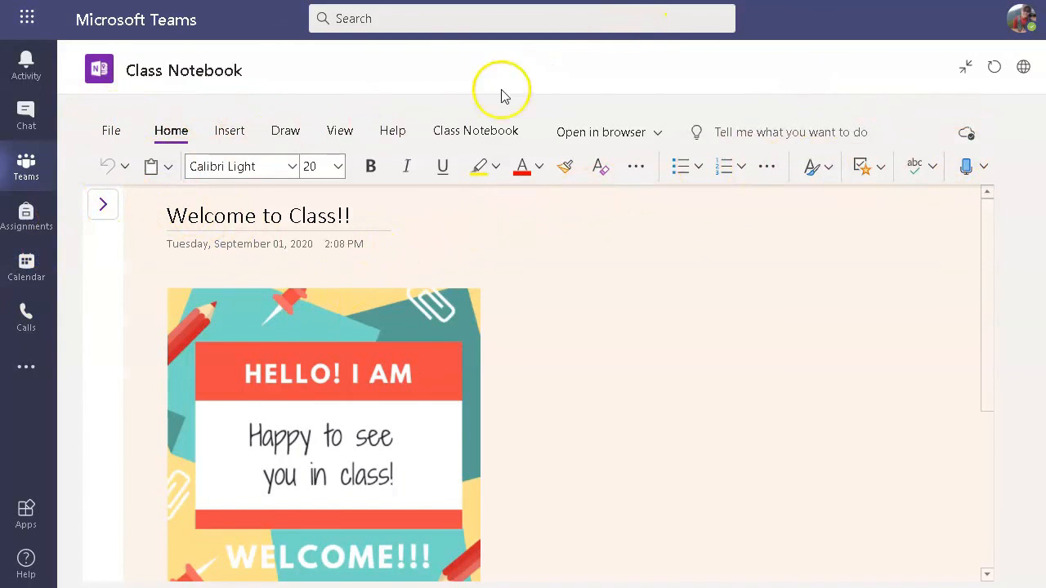
click(104, 211)
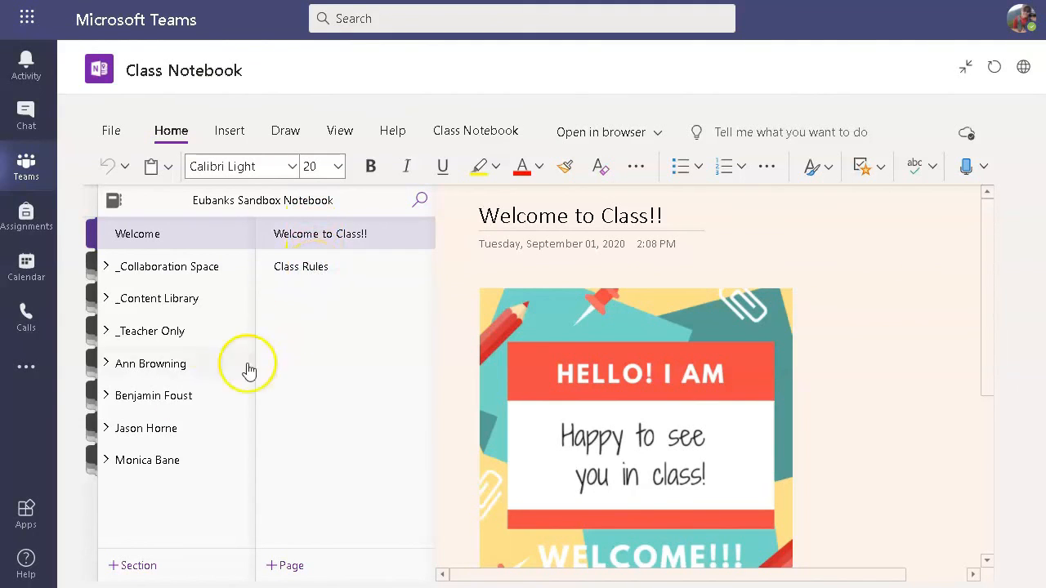
Look through the Group 1, Group 4 and Whole Class sections of the Collaboration Space, and collapse the group.
click(107, 269)
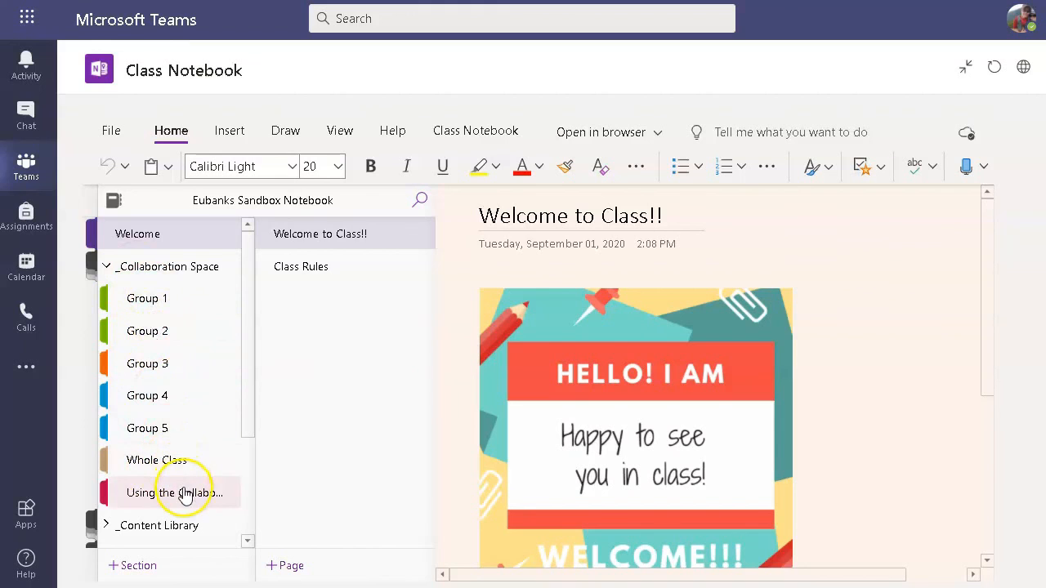
click(141, 301)
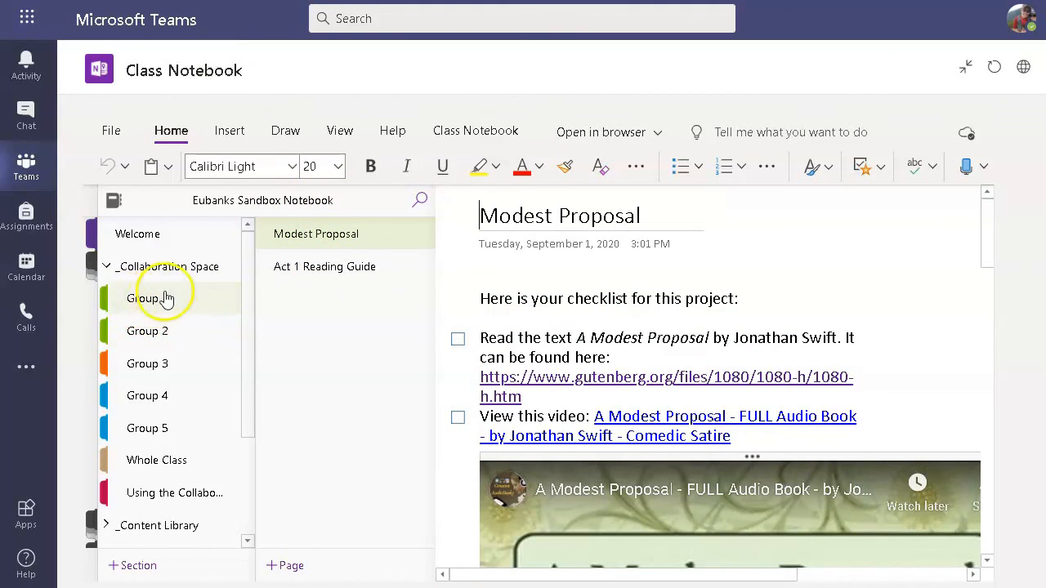
click(149, 399)
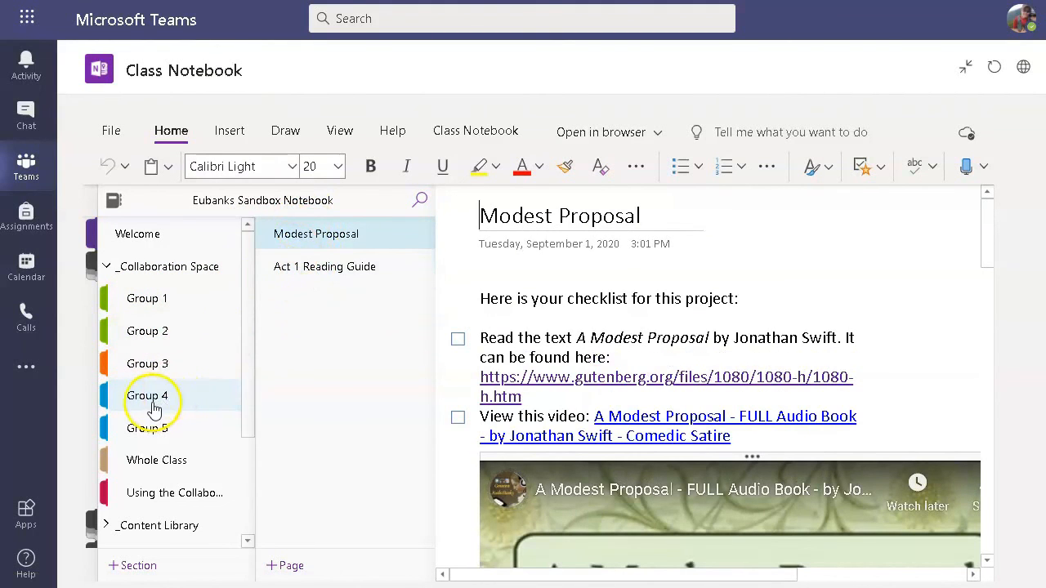
click(159, 462)
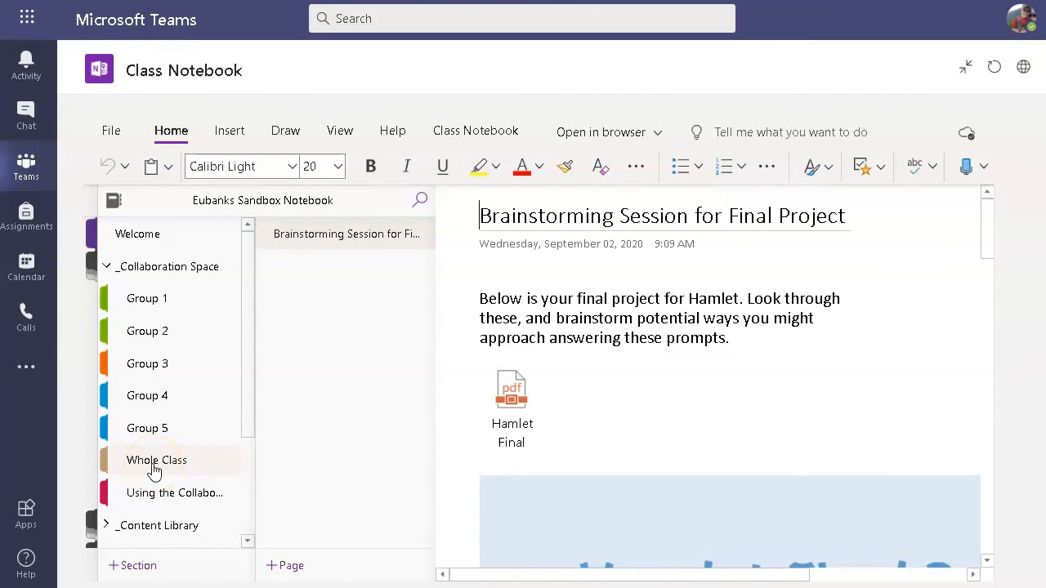
click(105, 267)
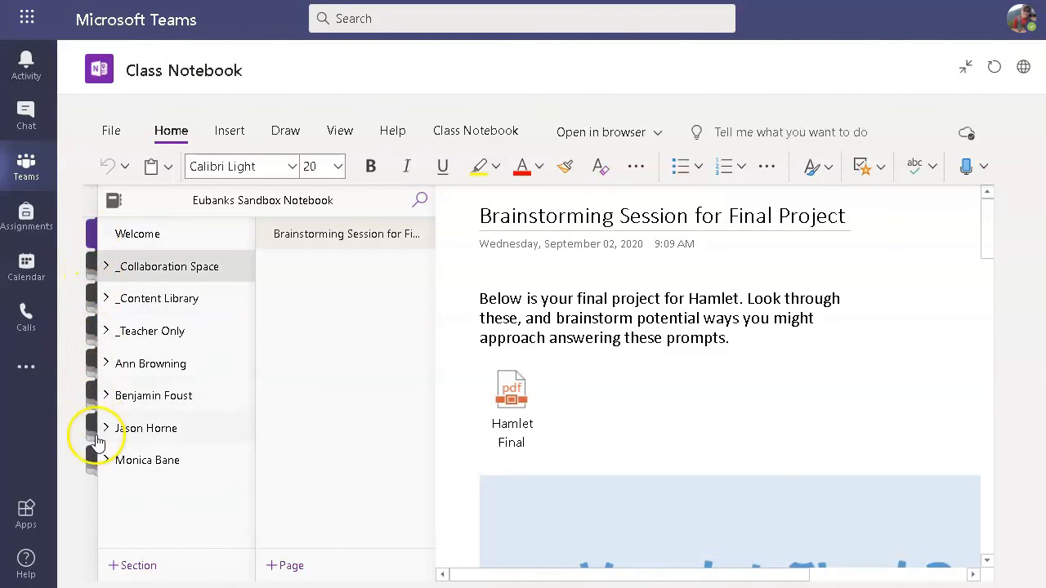
View the pages of the Useful Tools section in the Content Library, and collapse the group.
click(107, 300)
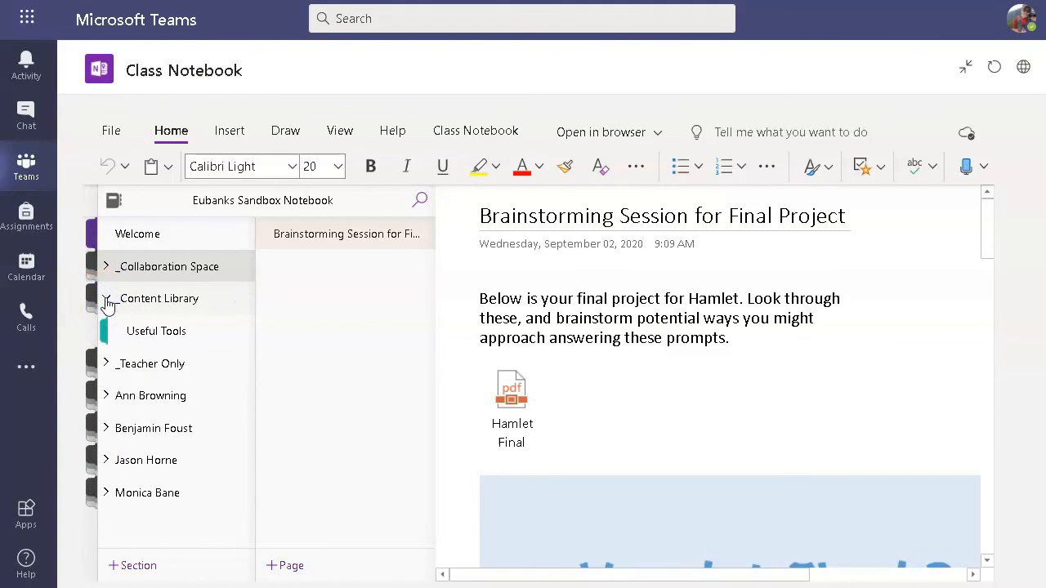
click(141, 331)
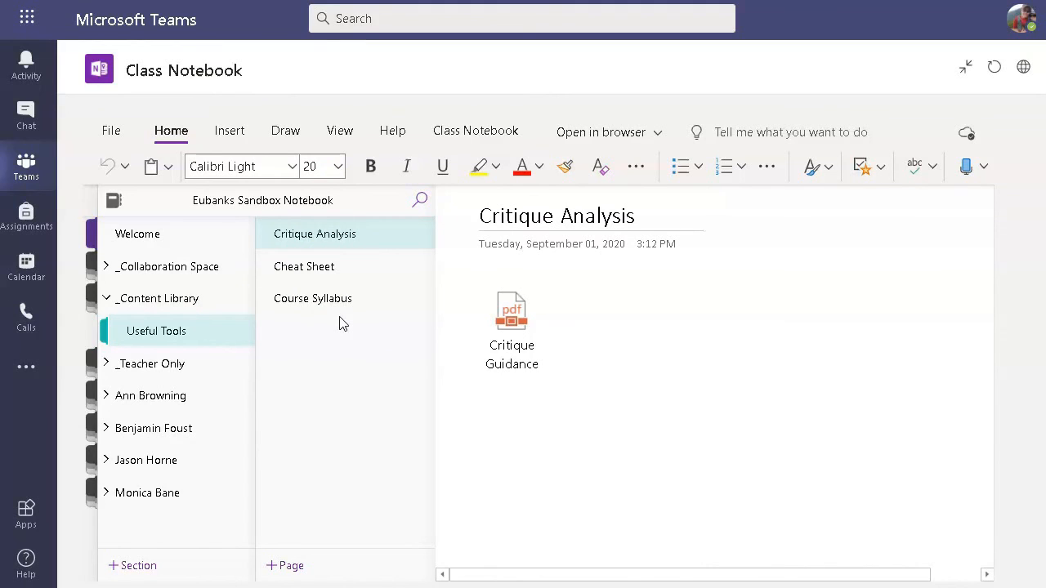
click(107, 299)
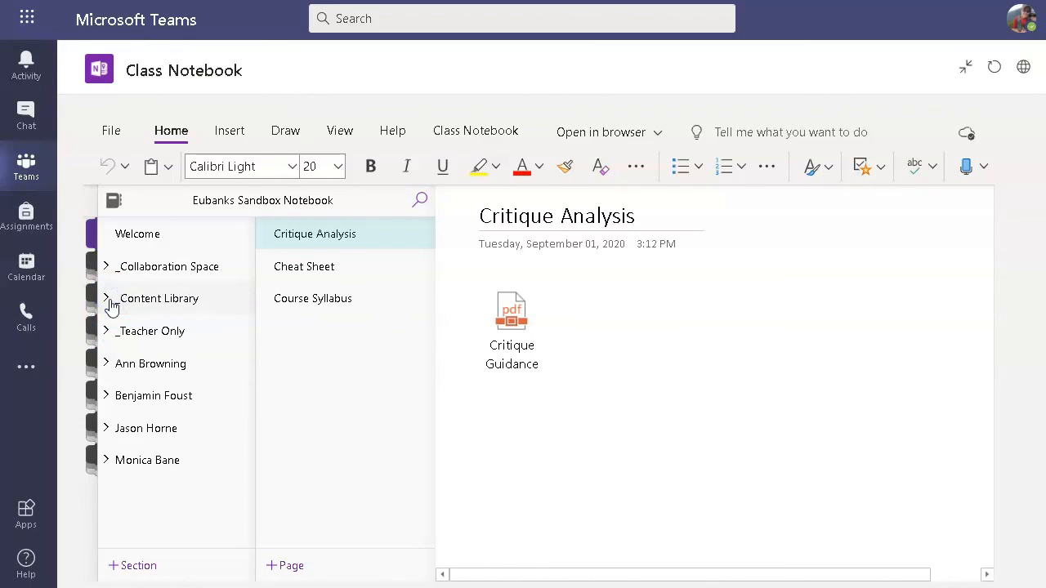
drag(111, 306, 148, 249)
click(167, 310)
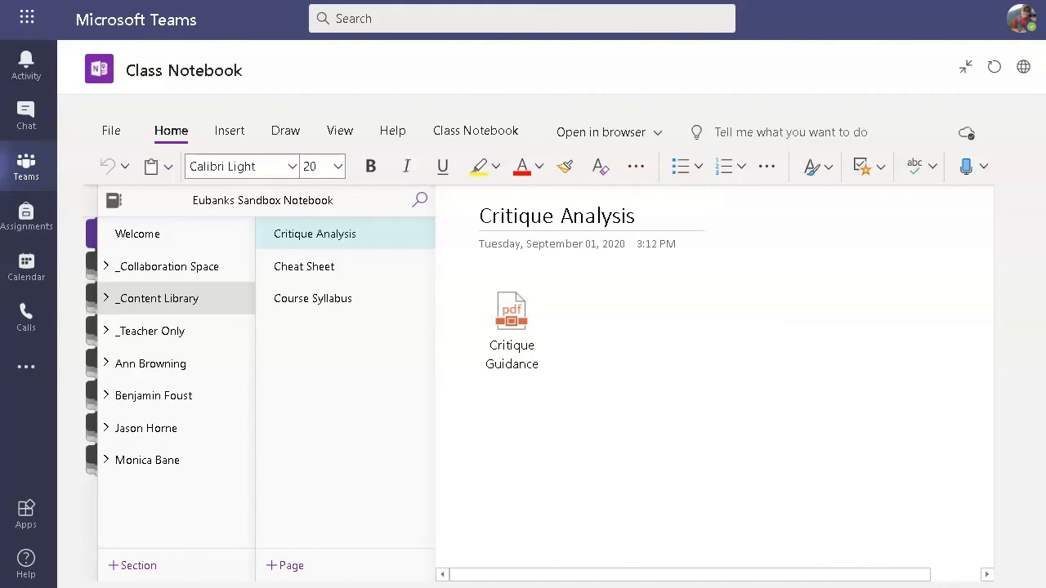
click(147, 302)
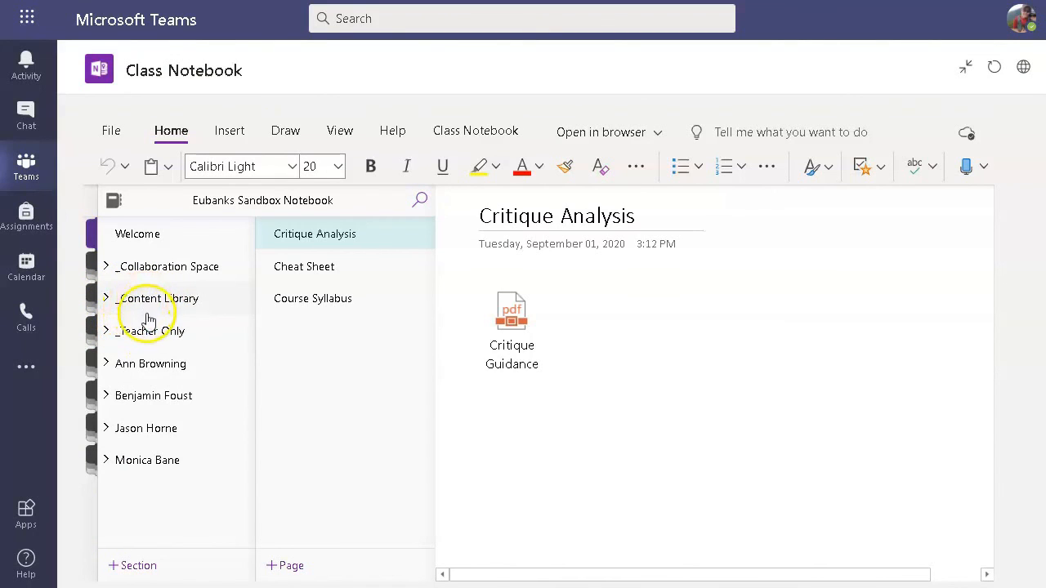
Read the getting-started page in the Teacher Only group's section on using the Teacher Only space, and collapse the group.
click(149, 335)
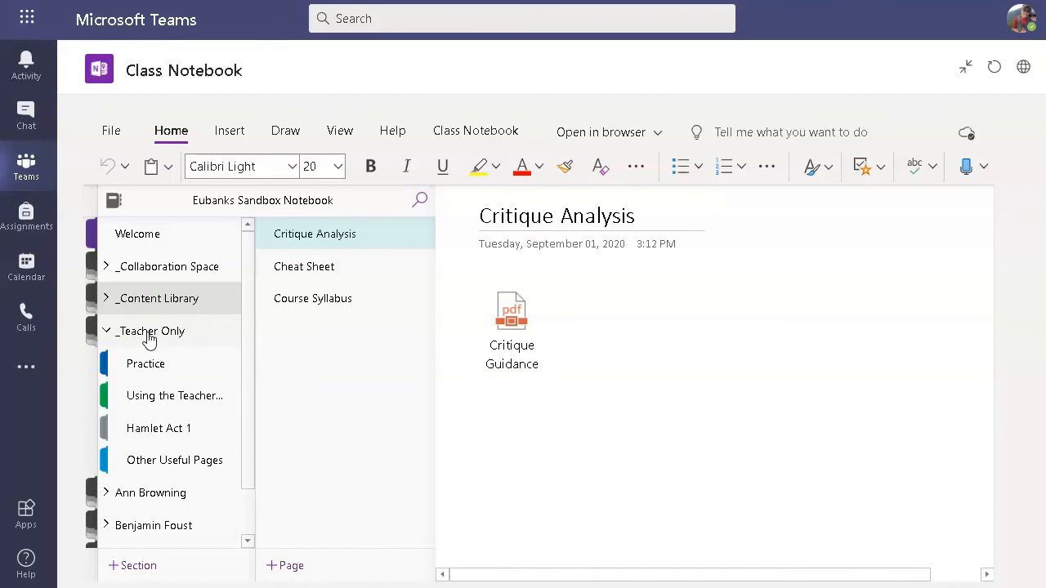
click(154, 397)
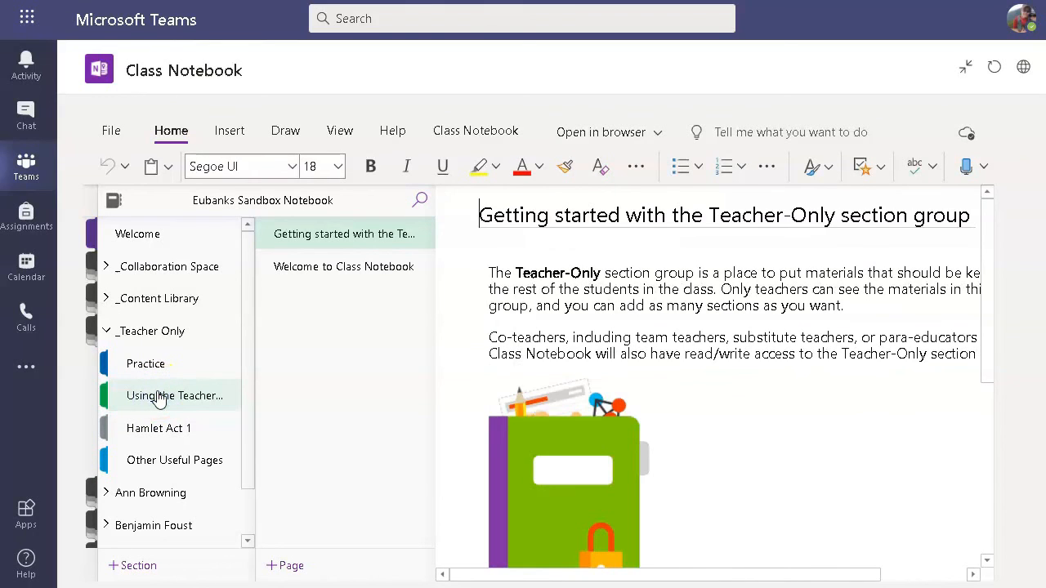
click(482, 294)
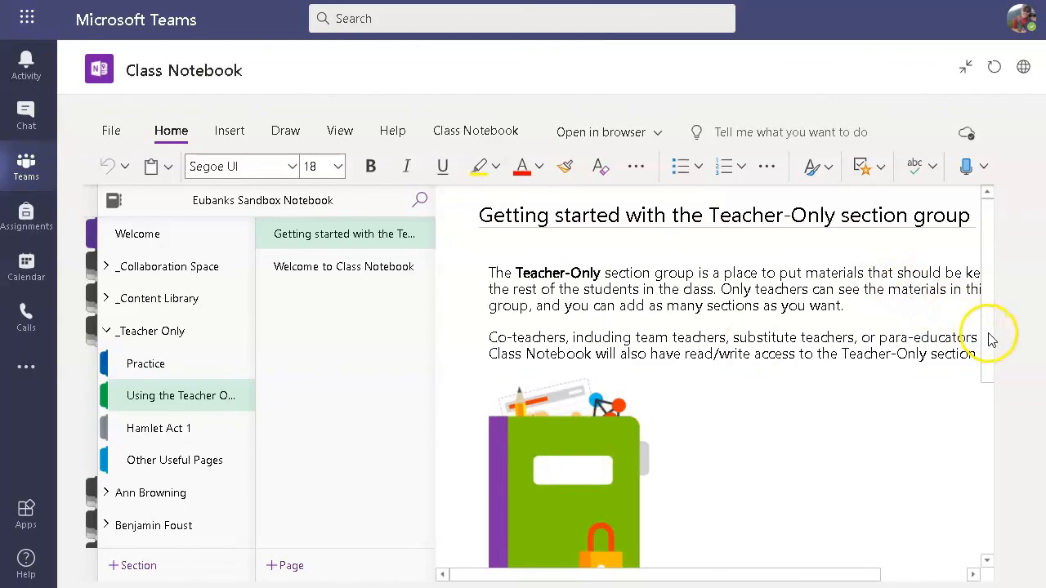
drag(989, 335, 982, 368)
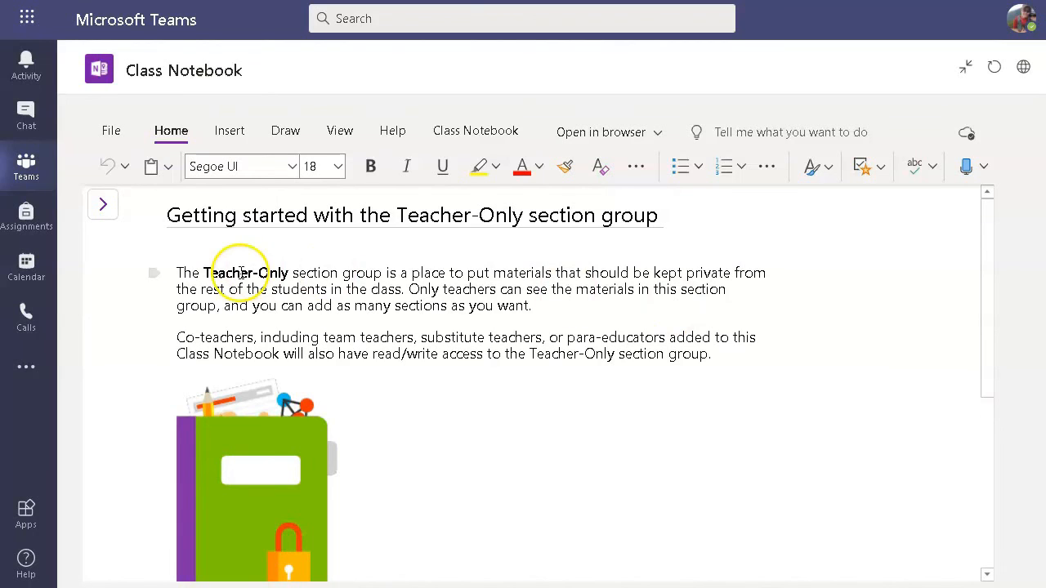
click(102, 209)
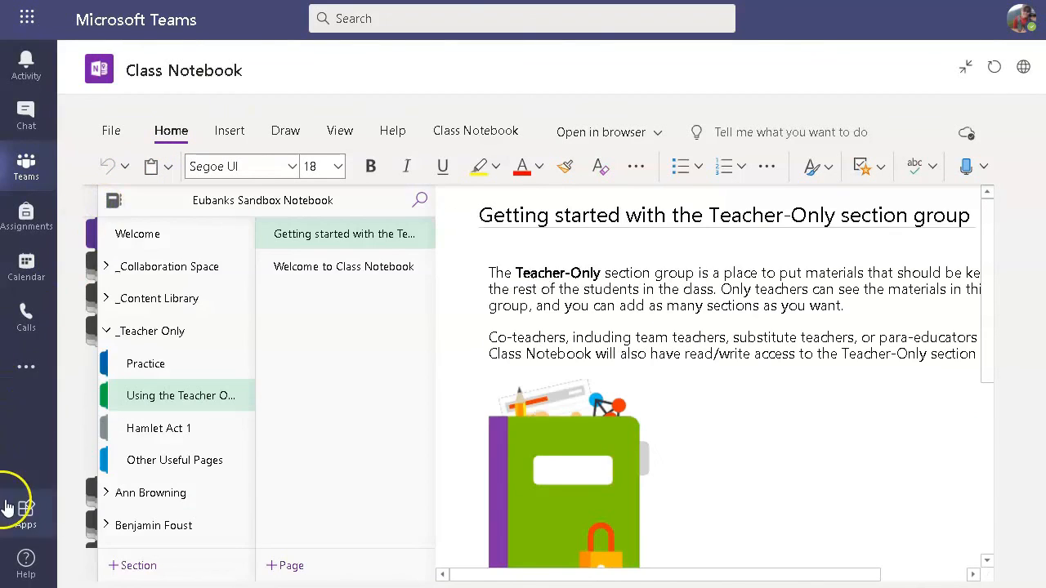
click(107, 332)
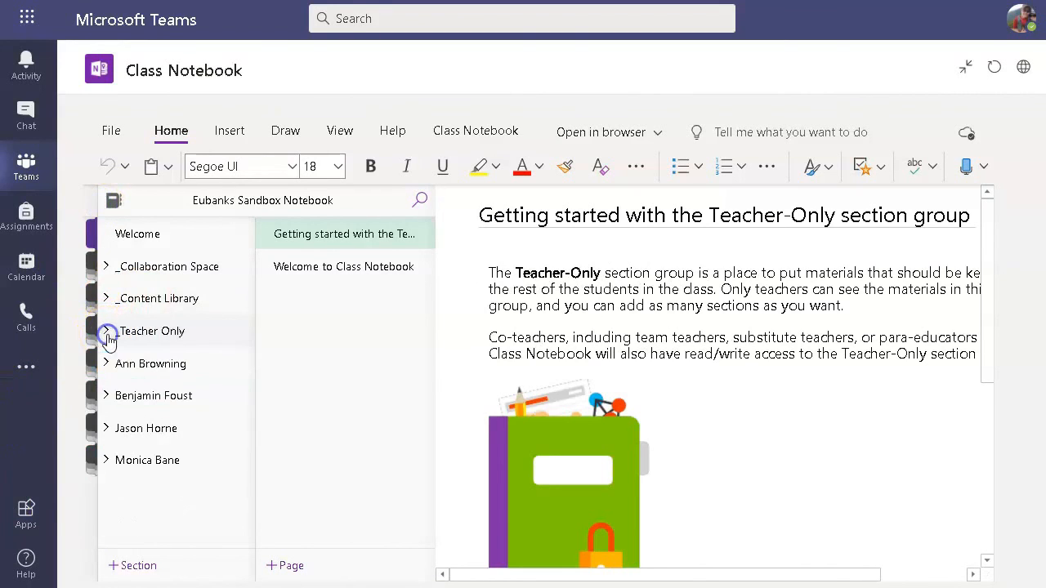
Expand the first student's section group and view the sections it contains.
click(125, 376)
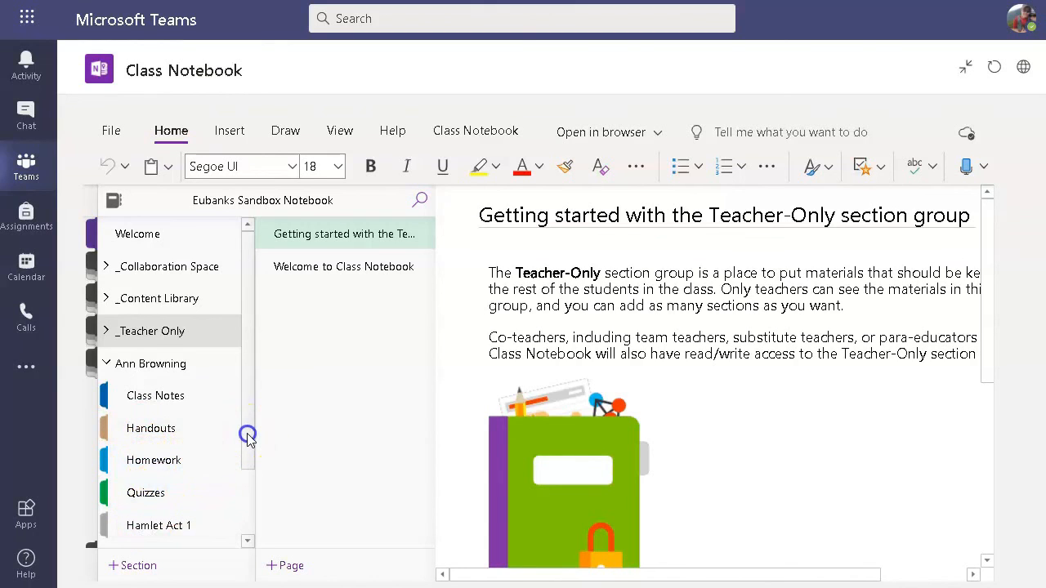
drag(247, 433, 257, 498)
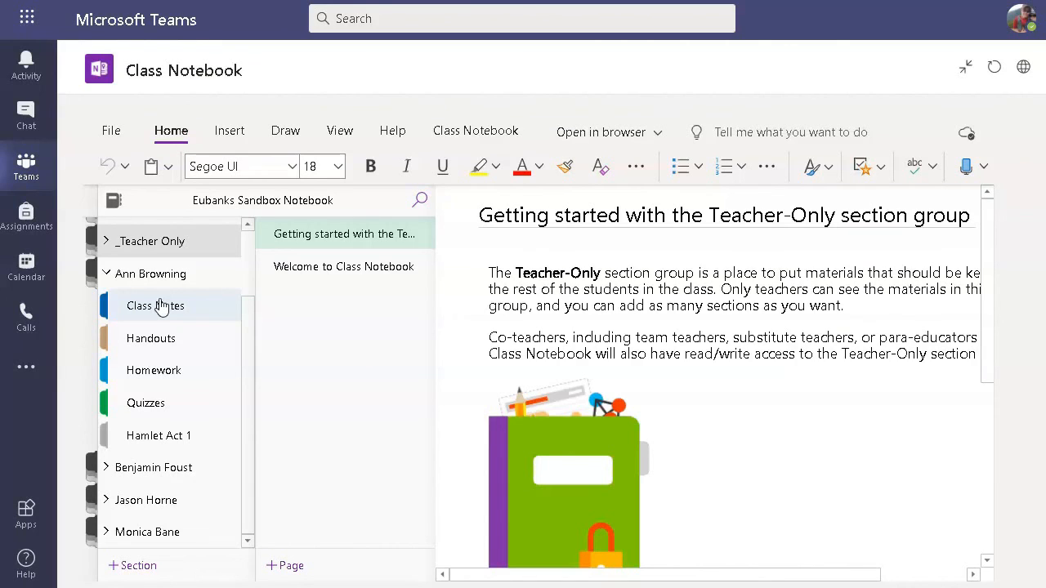
click(192, 310)
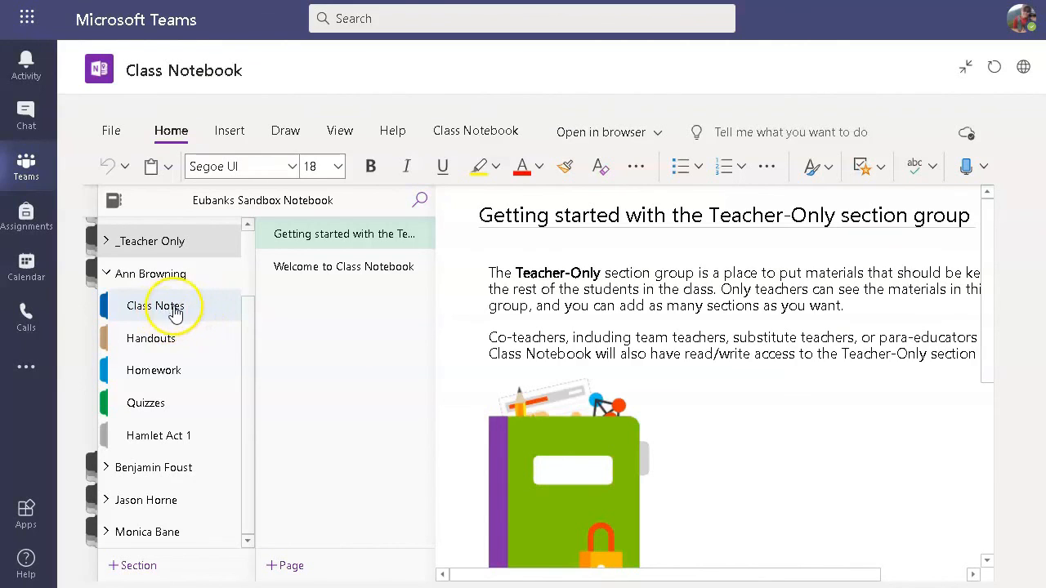
click(136, 352)
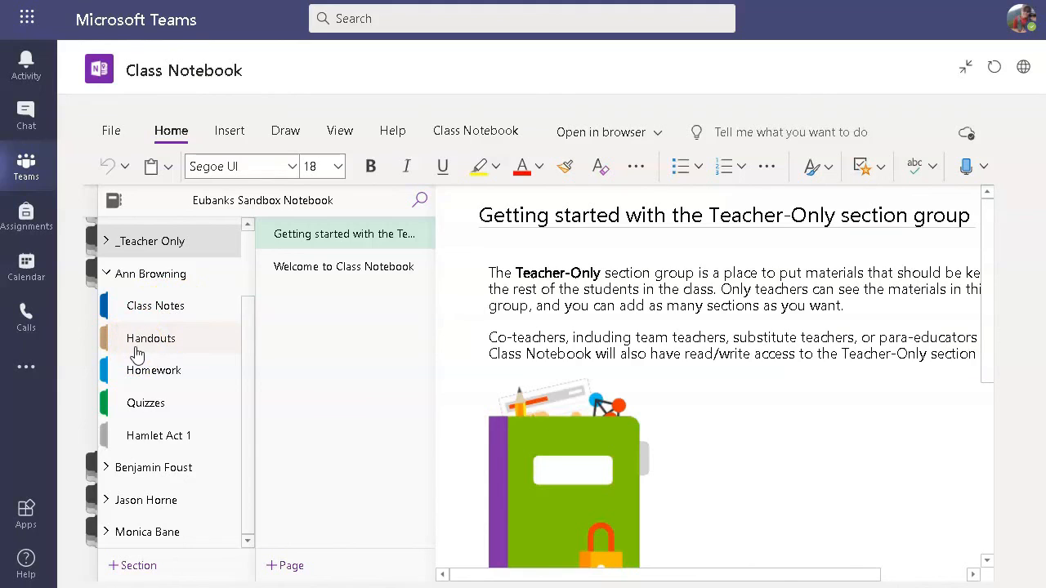
click(137, 364)
click(158, 407)
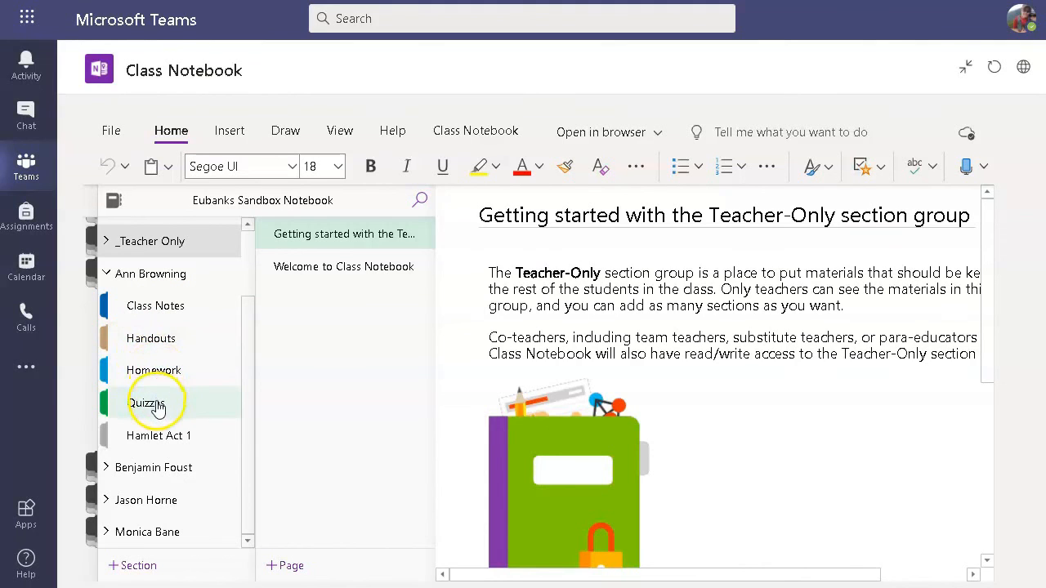
click(149, 306)
click(139, 372)
click(136, 337)
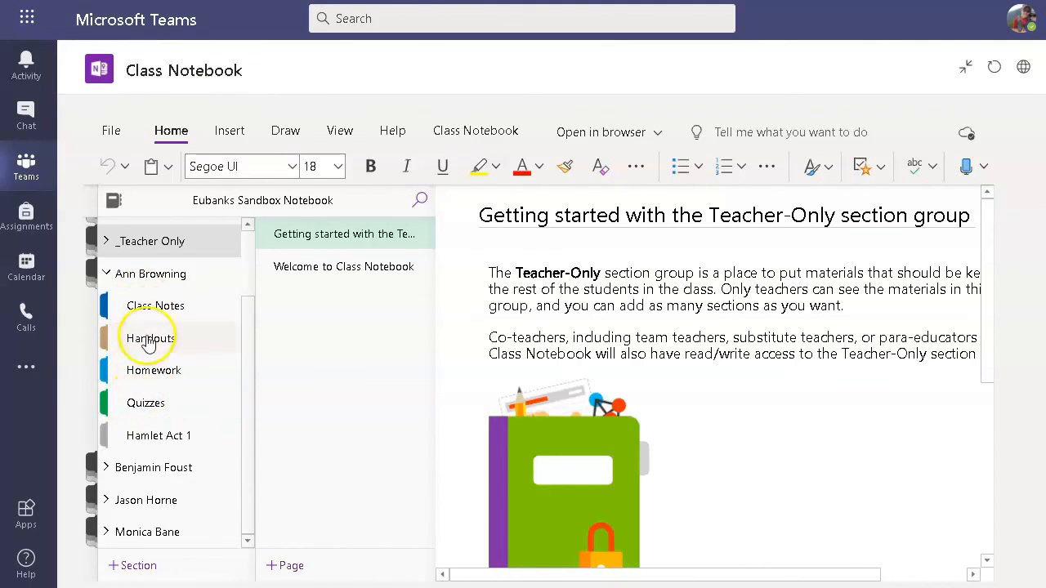
click(147, 317)
click(147, 406)
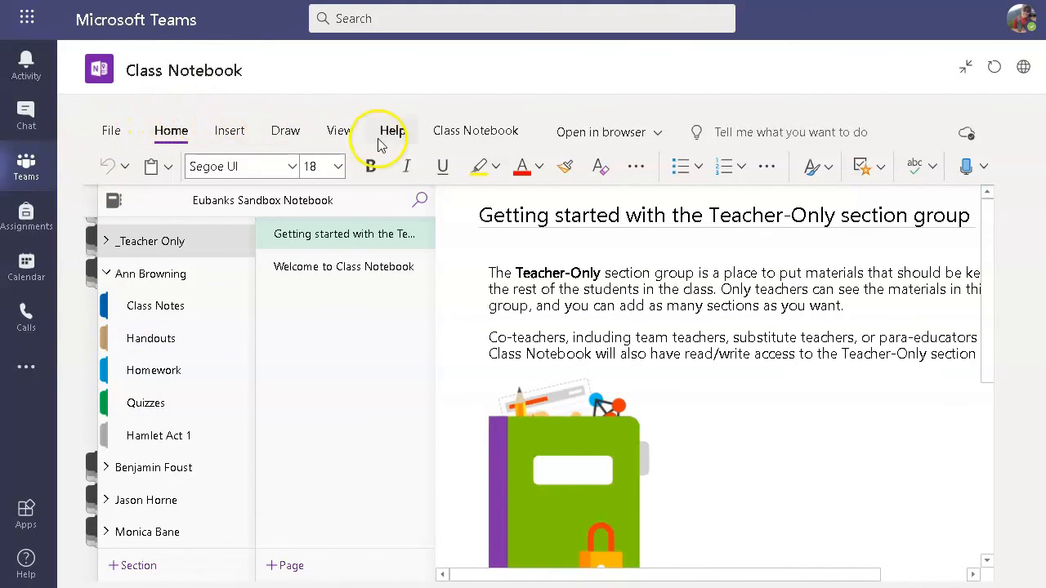
Open the Manage Class Notebook settings for this class's notebook.
click(475, 130)
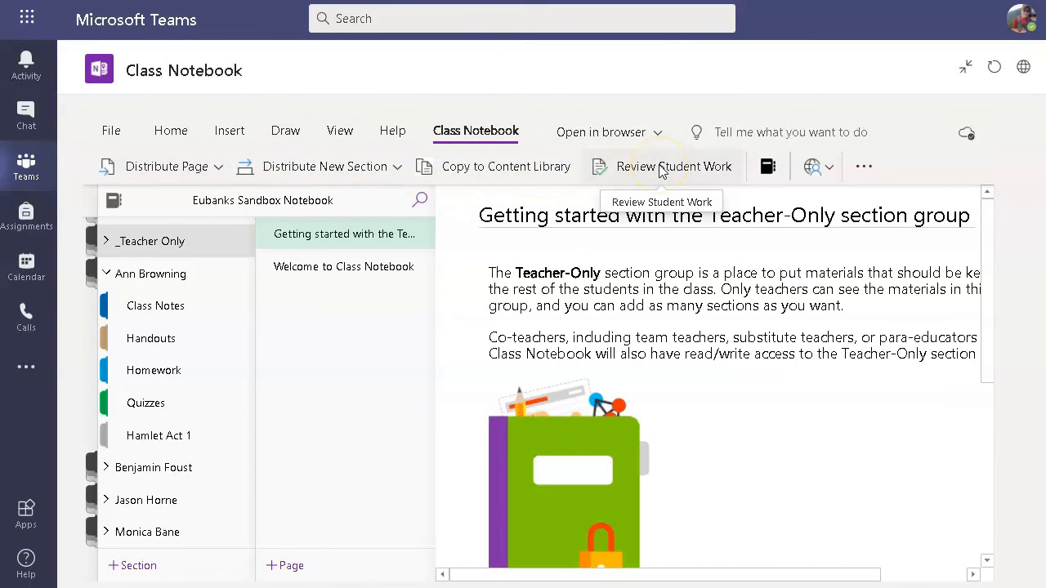
click(868, 168)
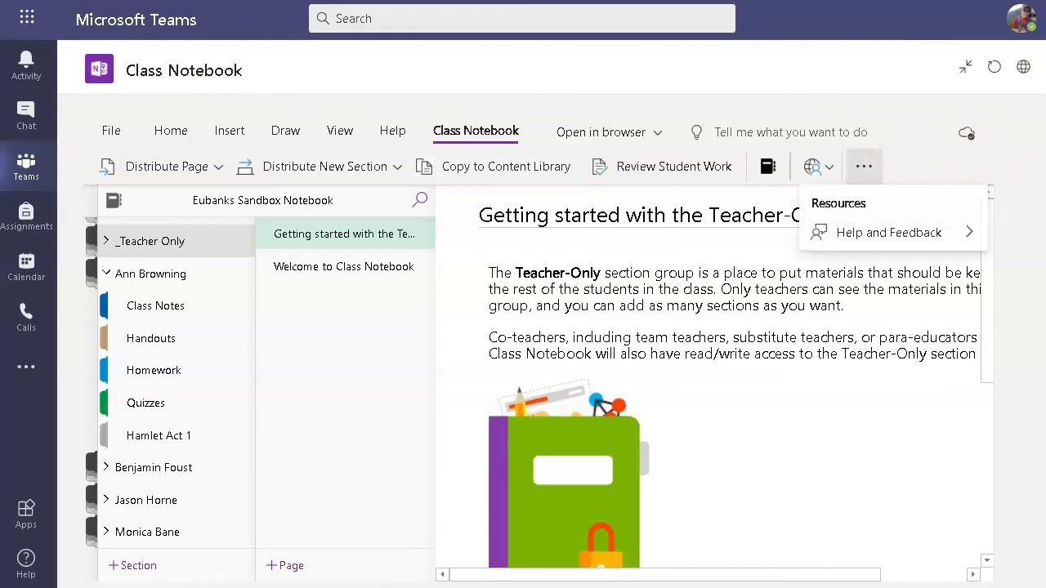
click(902, 105)
key(Escape)
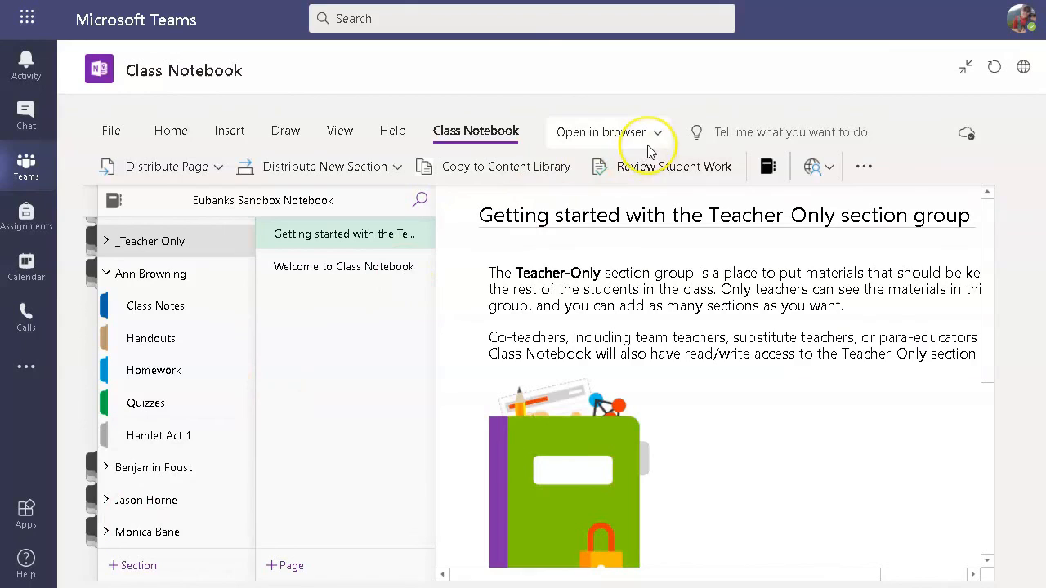
click(769, 168)
click(768, 169)
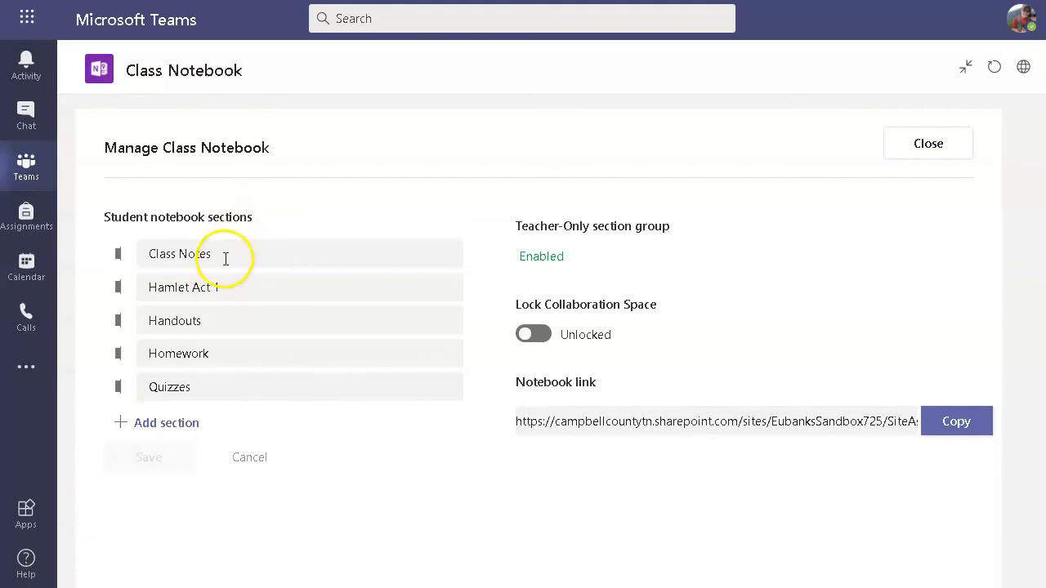
Rename the student notebook section Class Notes as My Notebook and save the student section changes.
drag(222, 256, 150, 254)
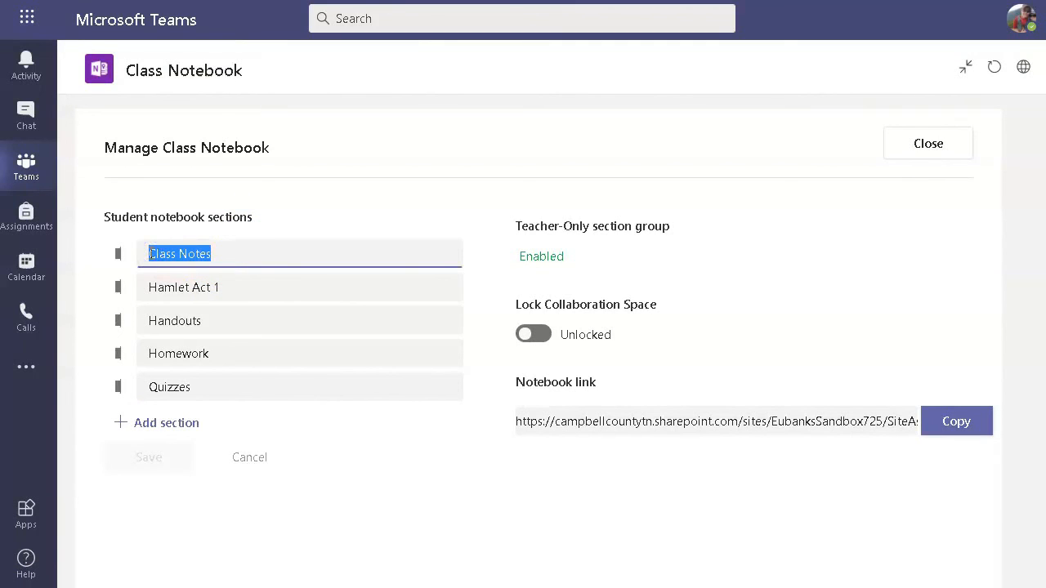
text(My)
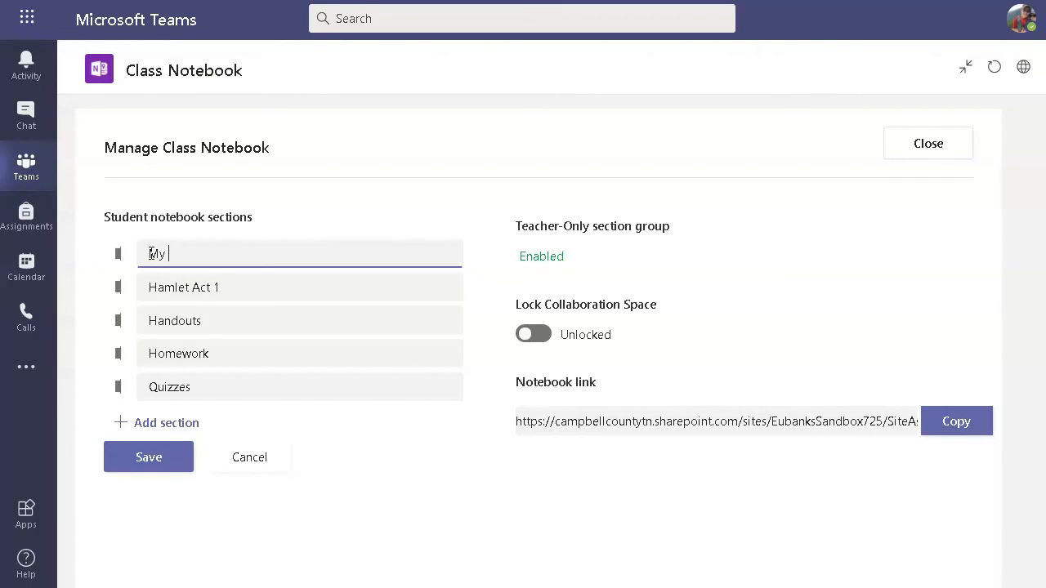
text( Notebook)
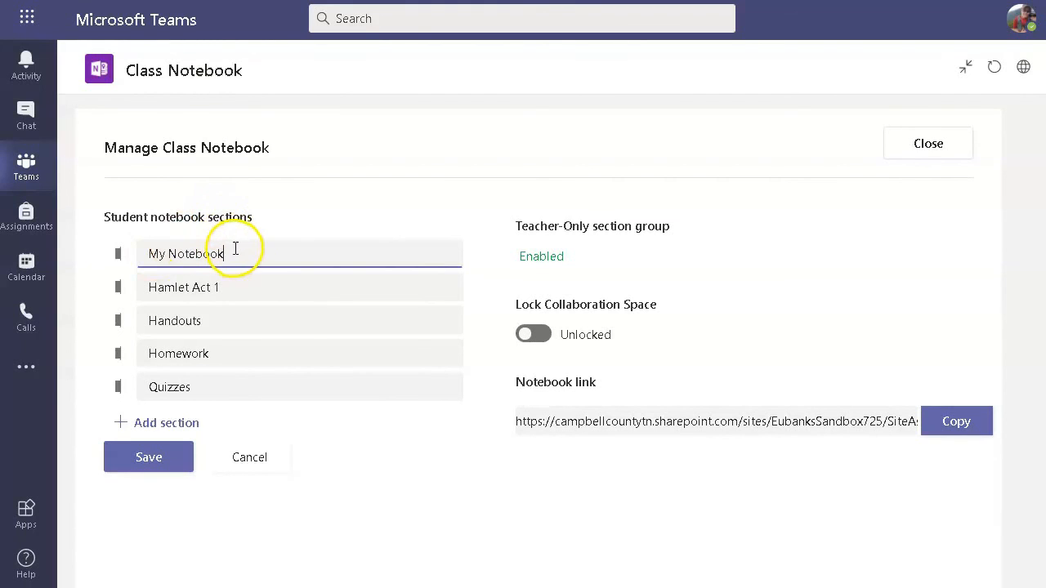
drag(234, 250, 141, 259)
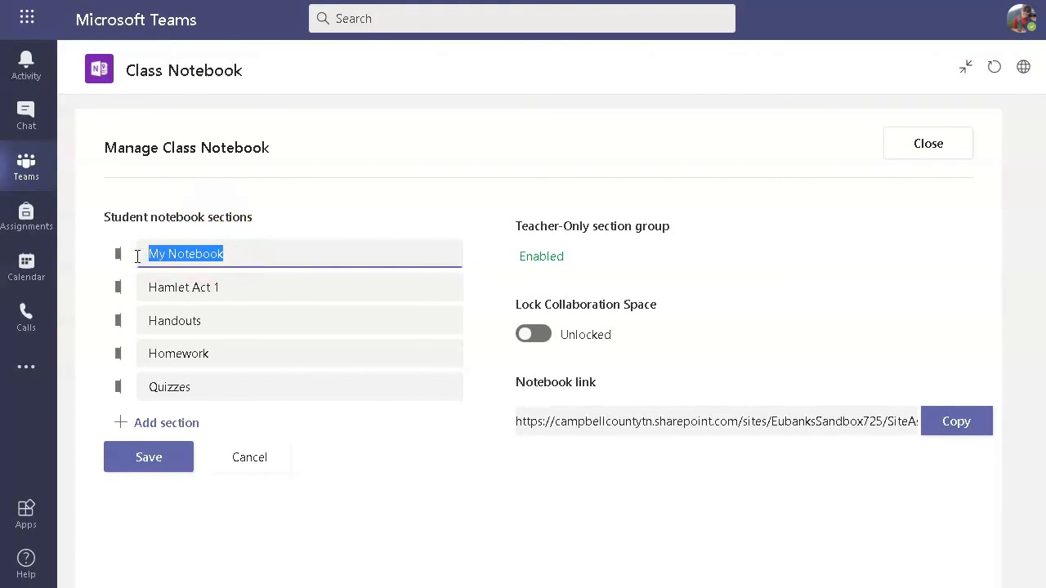
drag(138, 256, 262, 251)
click(262, 250)
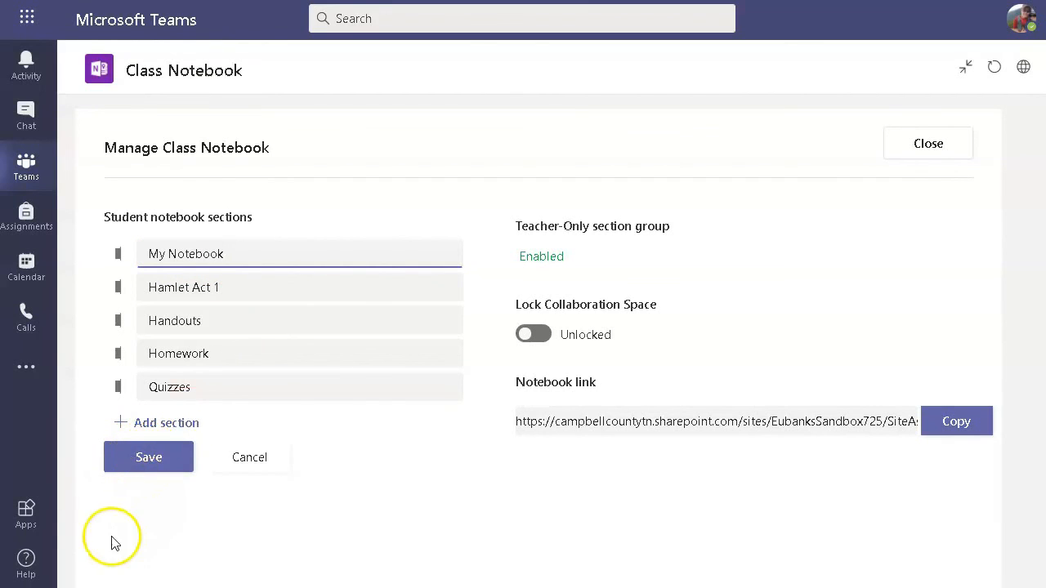
click(144, 461)
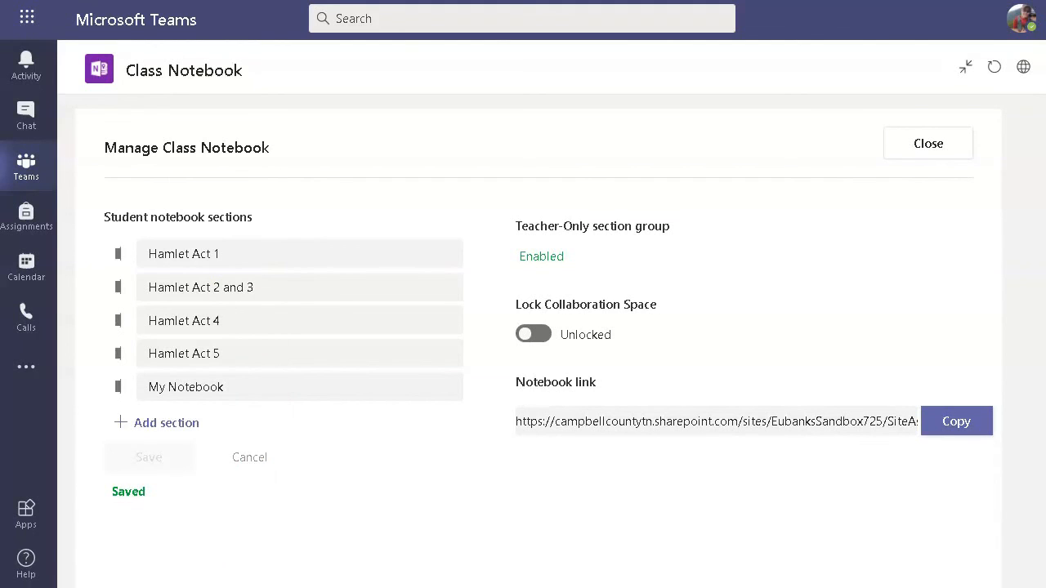
Add a student notebook section named Beowulf and save the student section changes.
click(158, 431)
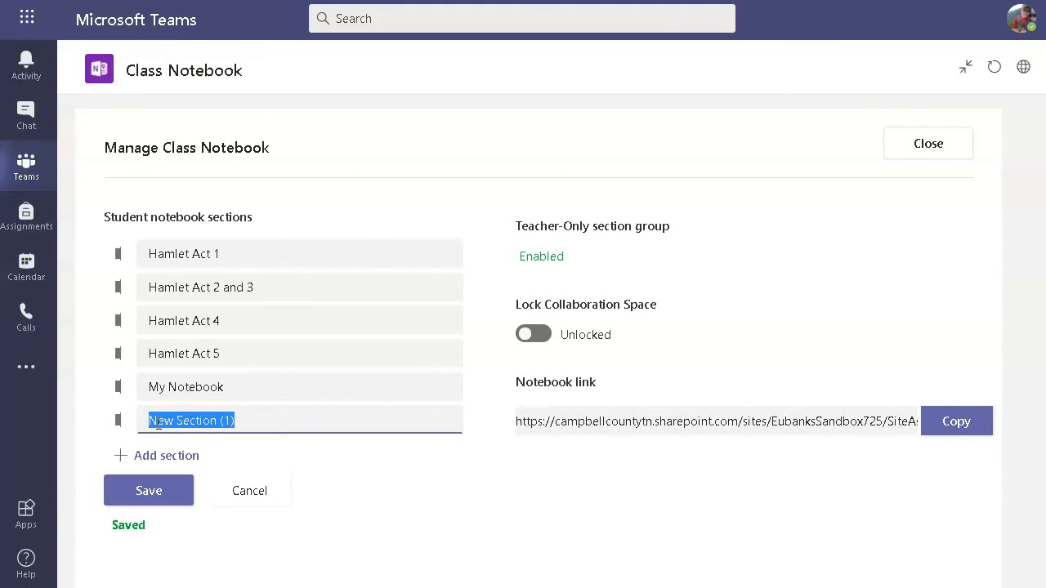
text(Bro)
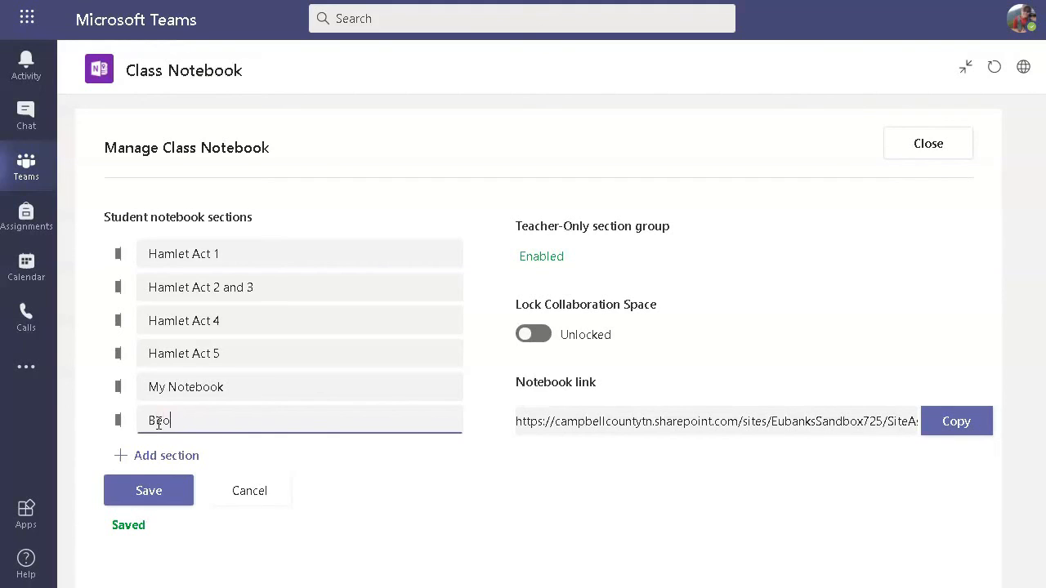
text(wulf)
click(140, 490)
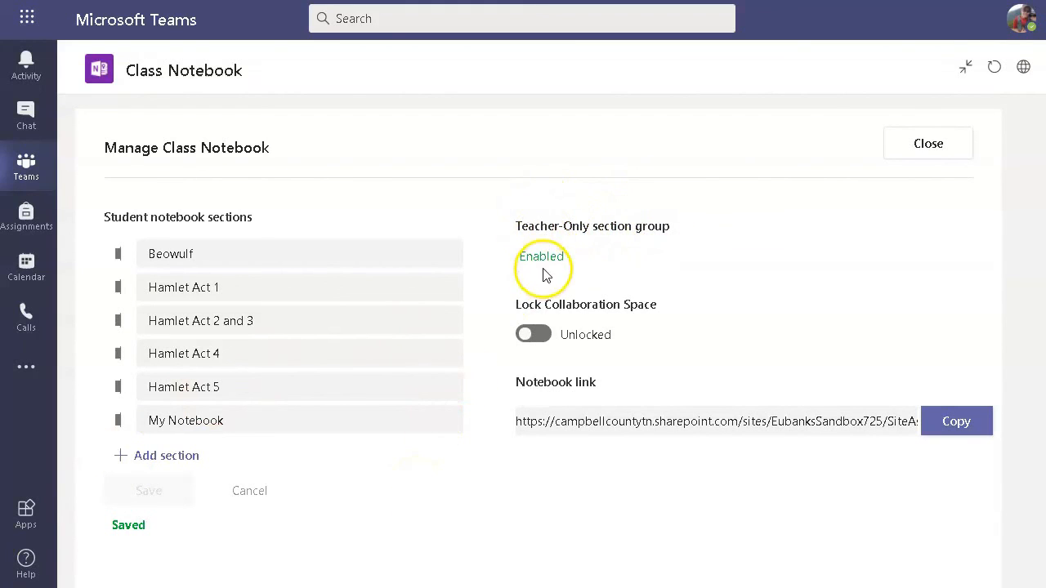
Lock the Collaboration Space, and unlock it again.
click(536, 334)
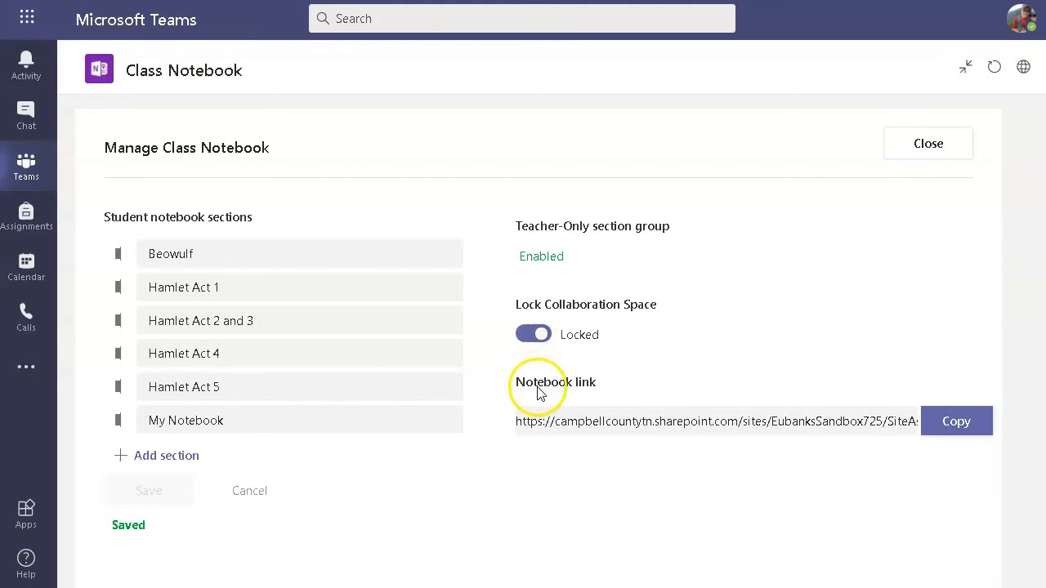
click(538, 342)
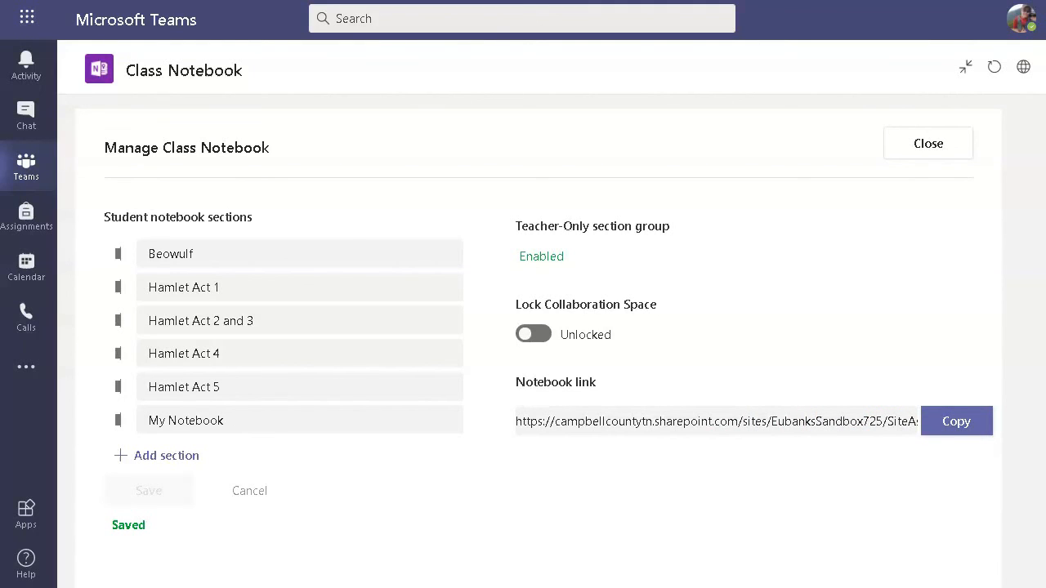
Close the Manage Class Notebook settings and expand the first student's section group to view its sections.
click(940, 145)
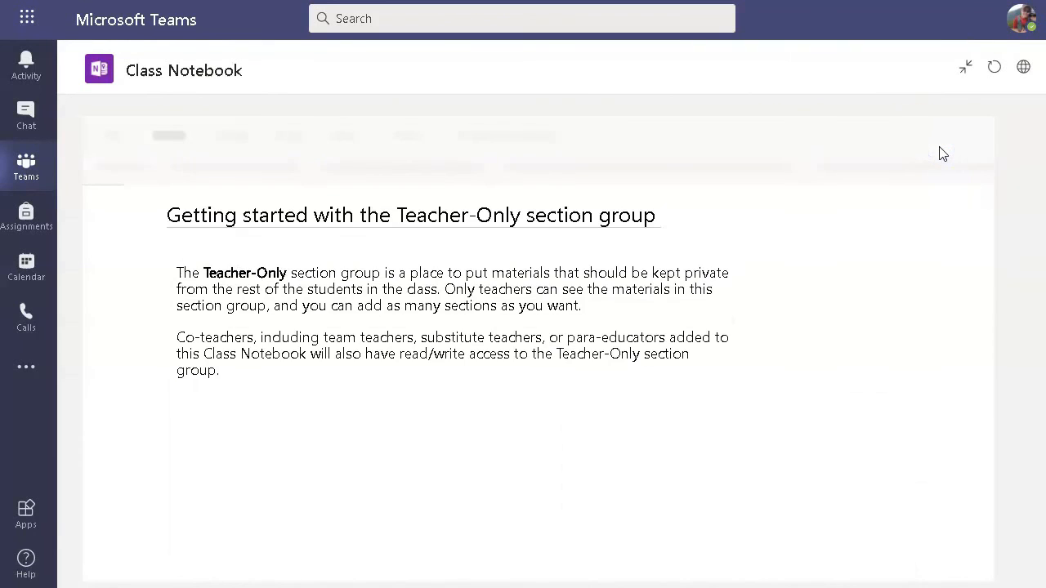
click(187, 351)
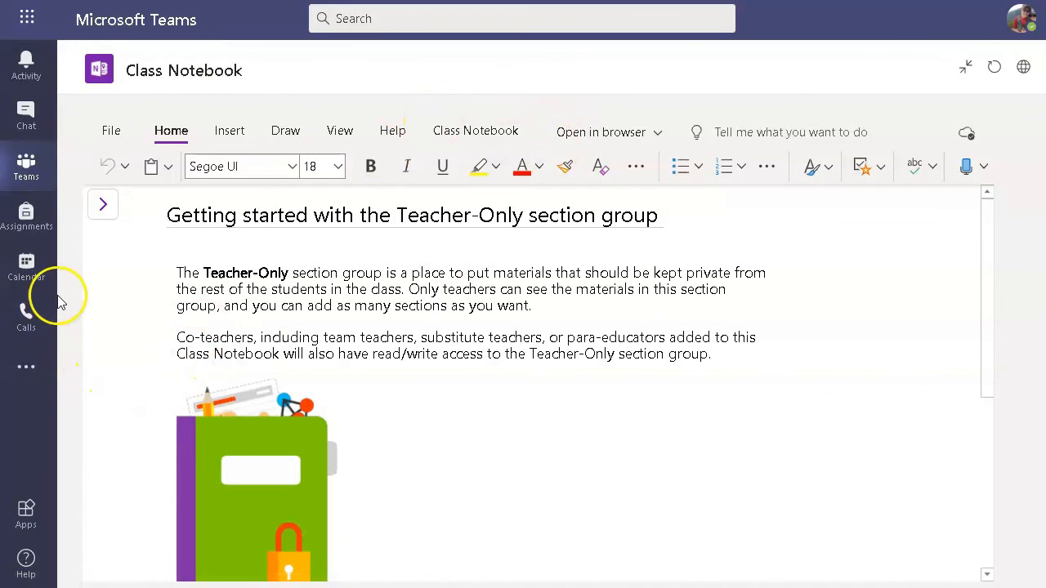
click(100, 210)
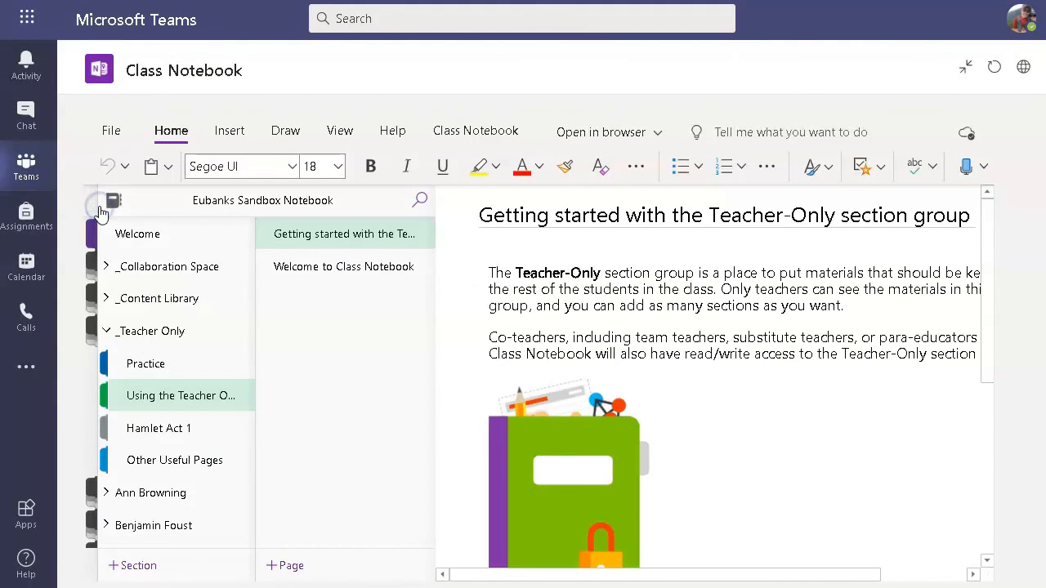
click(142, 495)
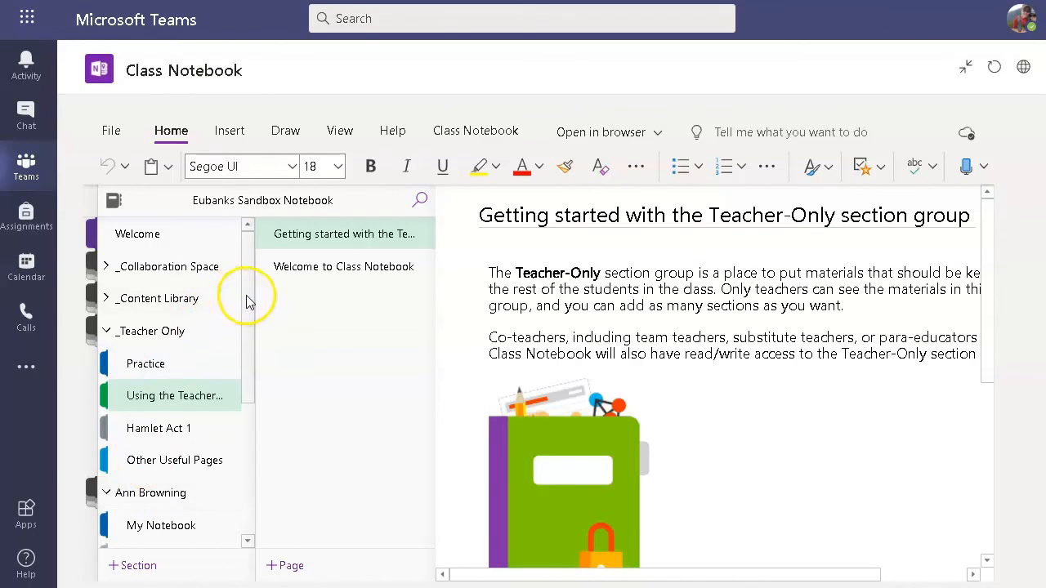
drag(248, 299, 249, 441)
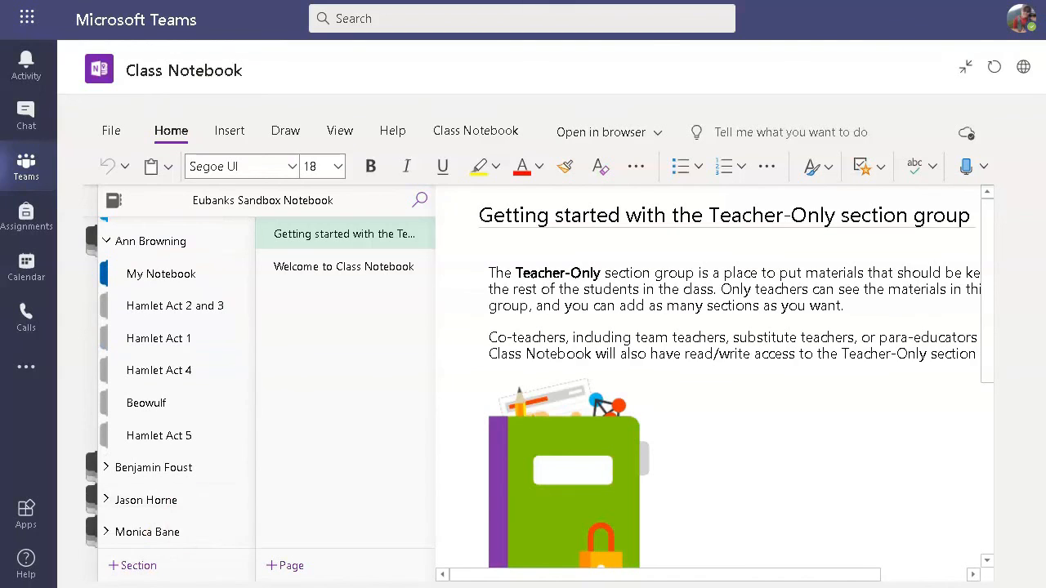
Expand the second student's section group and move its Hamlet Act 2 and 3 section directly below Hamlet Act 1.
click(106, 468)
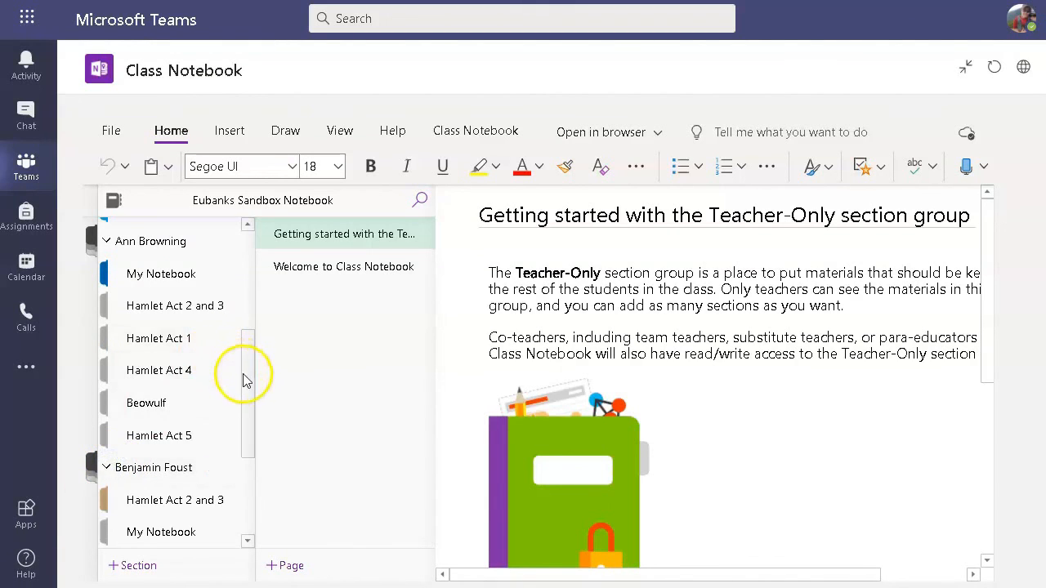
drag(248, 381, 245, 480)
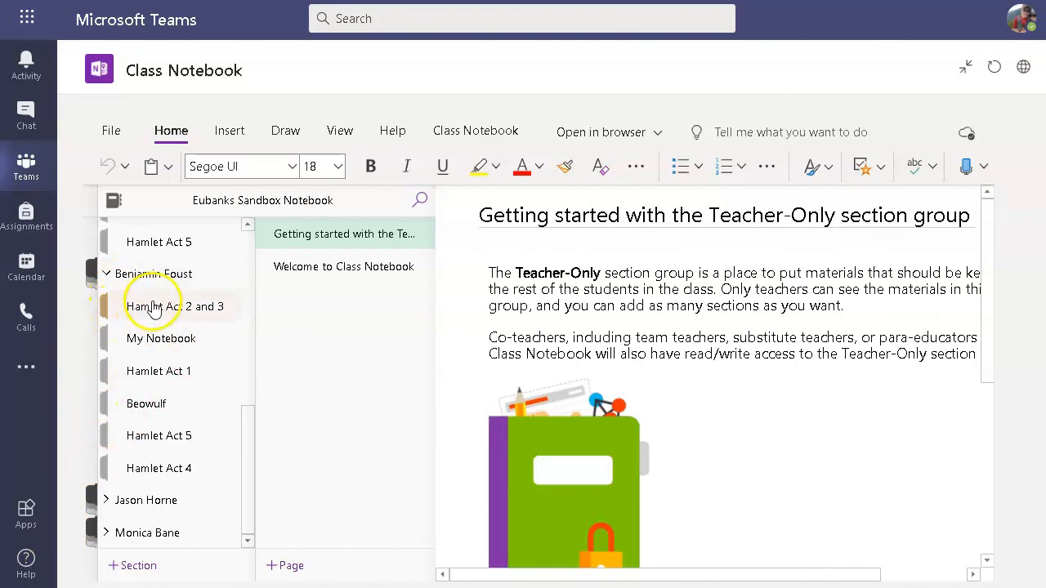
drag(144, 305, 145, 370)
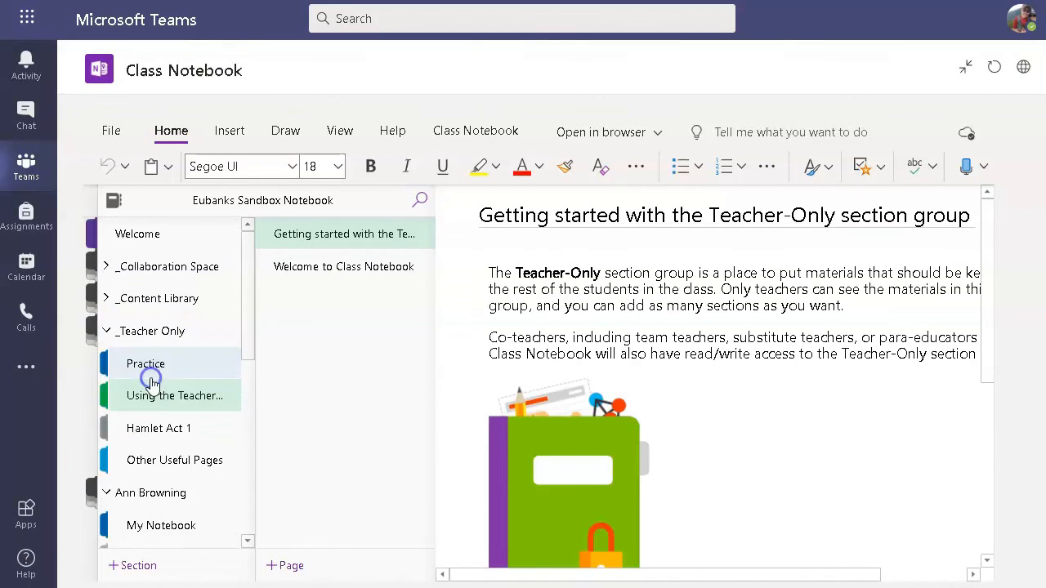
In the second student's section group, move Hamlet Act 4 above Hamlet Act 5 and Beowulf directly below My Notebook.
drag(248, 299, 228, 480)
drag(133, 465, 136, 433)
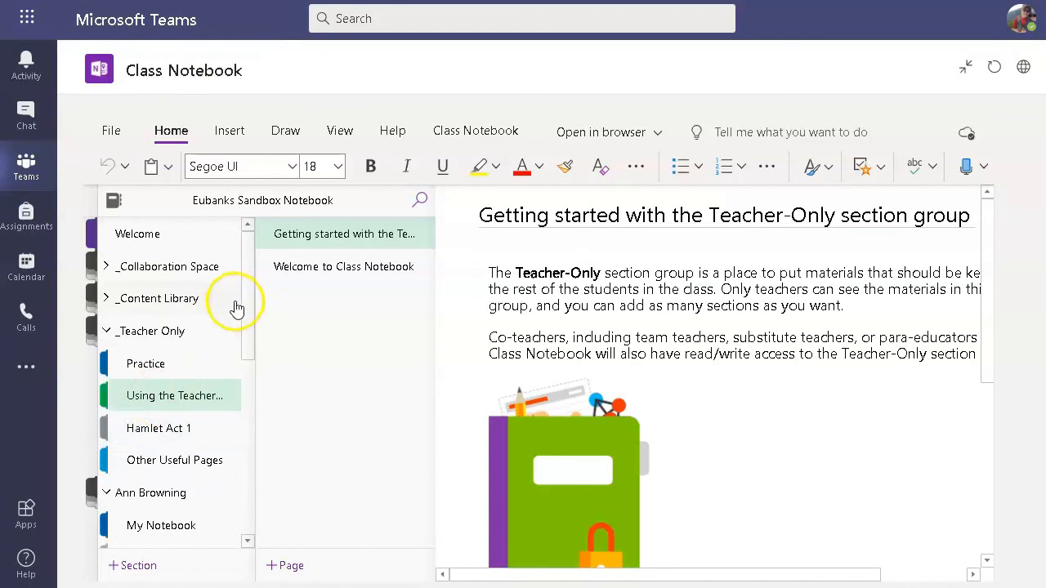
drag(246, 318, 237, 483)
drag(145, 414, 153, 320)
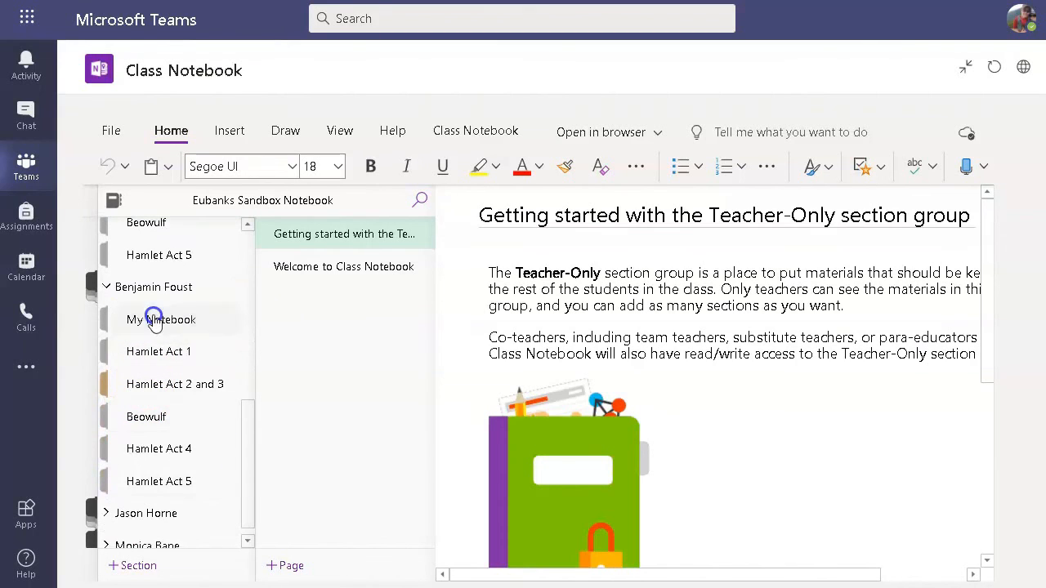
drag(248, 302, 237, 488)
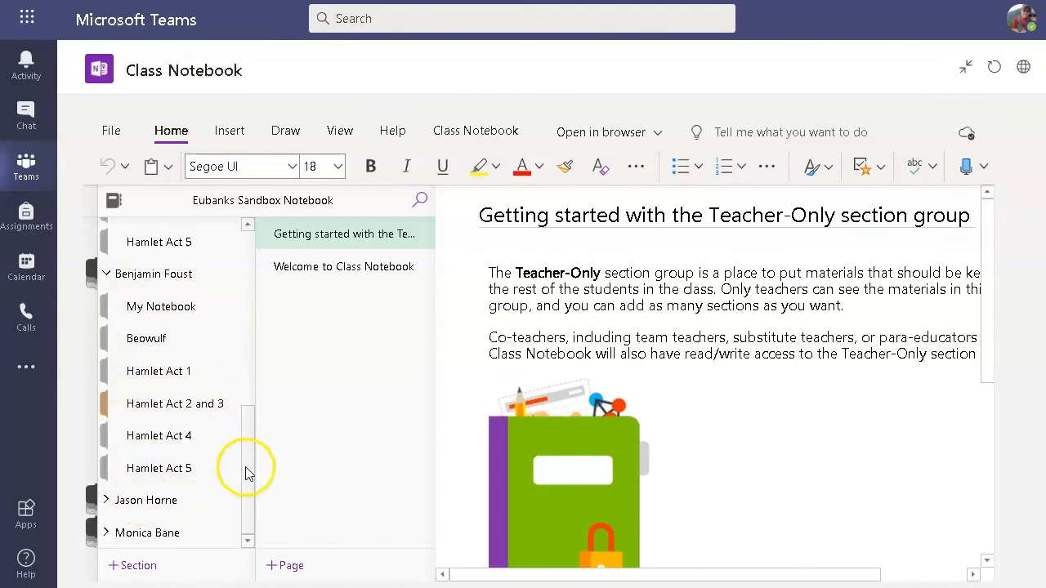
drag(247, 472, 236, 392)
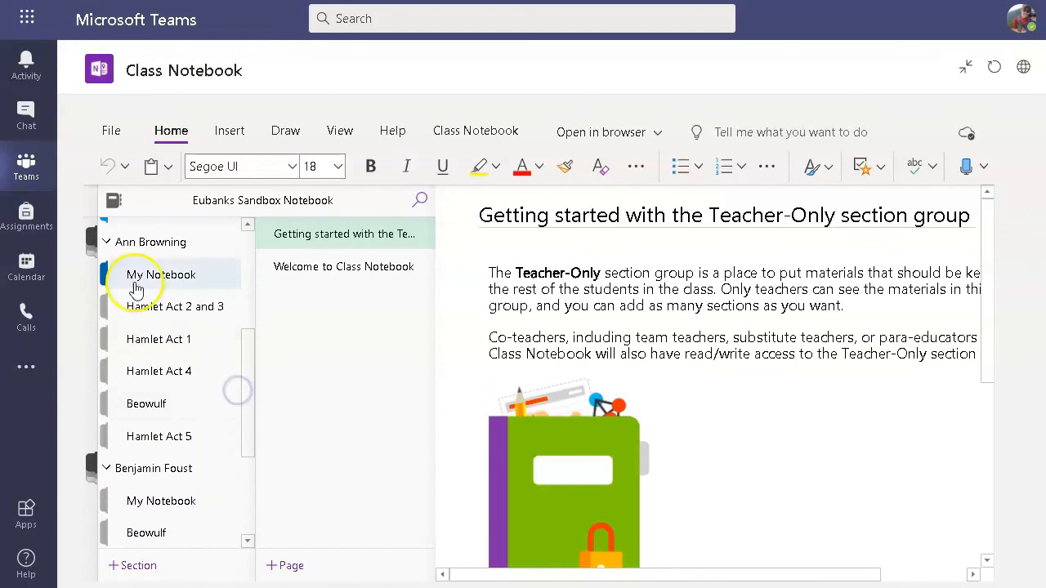